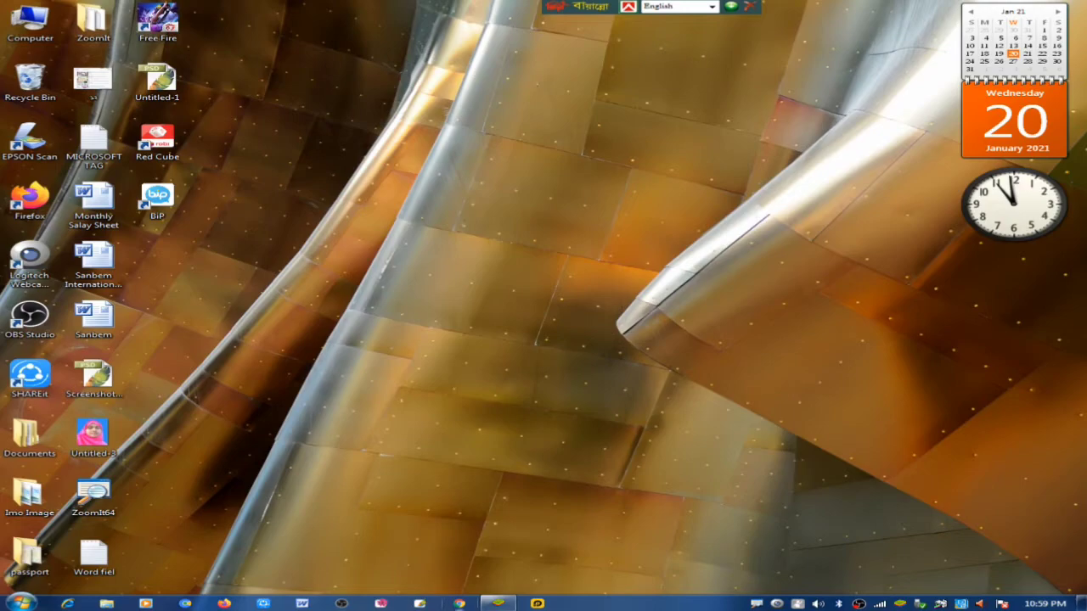
Step: Launch Chrome and open Google Docs from the Google apps grid
click(458, 603)
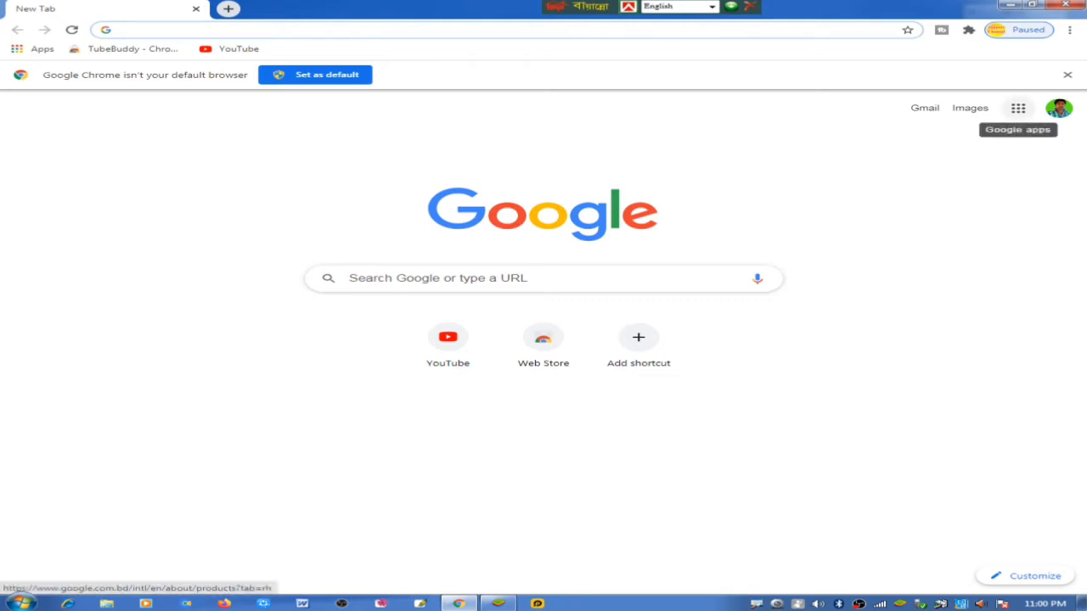
click(1018, 108)
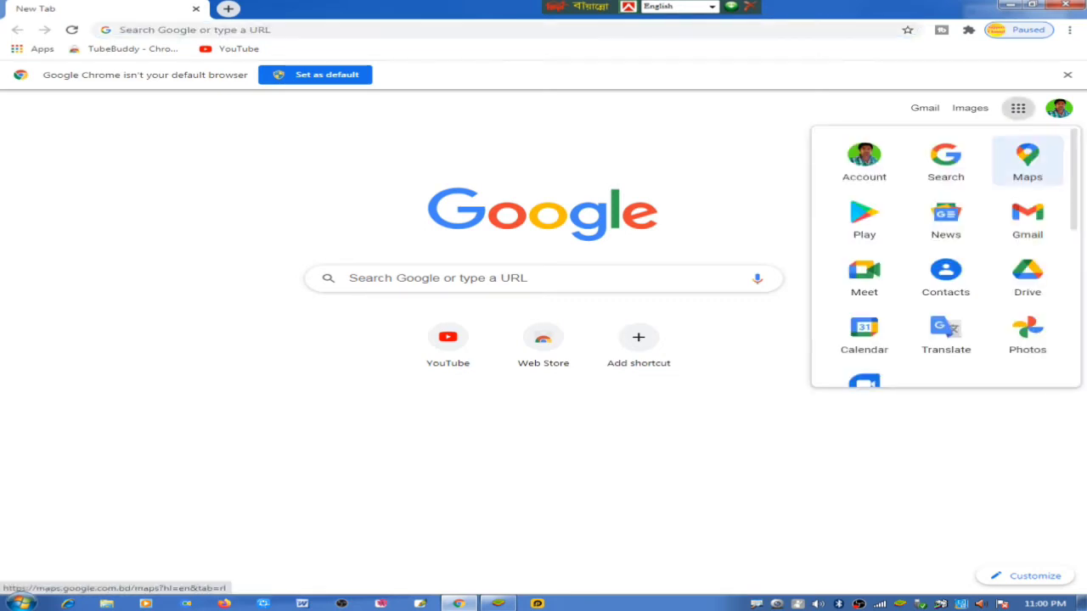
scroll(945, 255, down, 4)
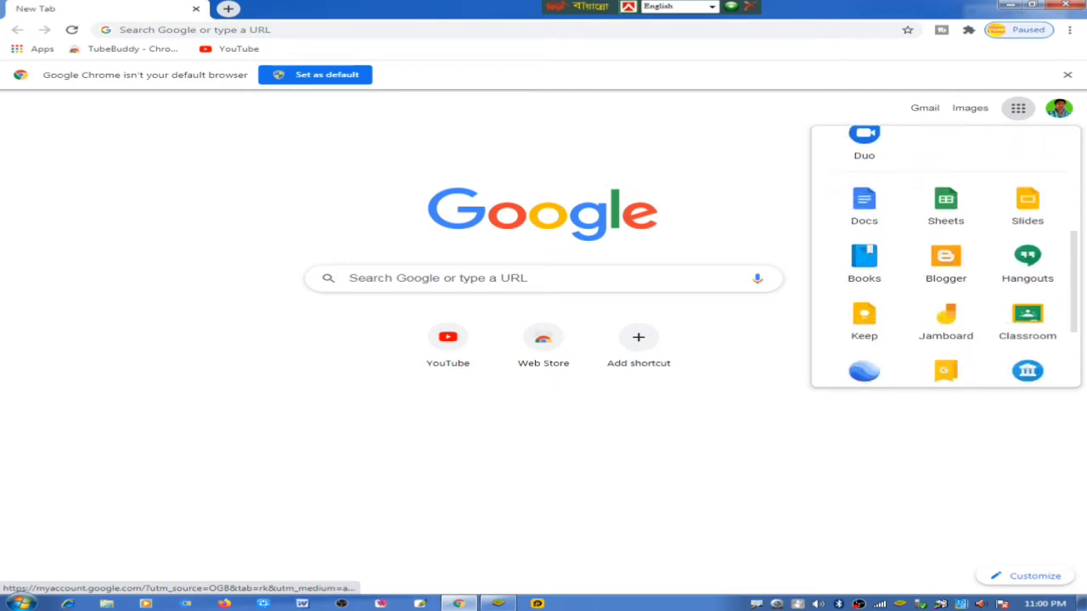
scroll(945, 255, up, 1)
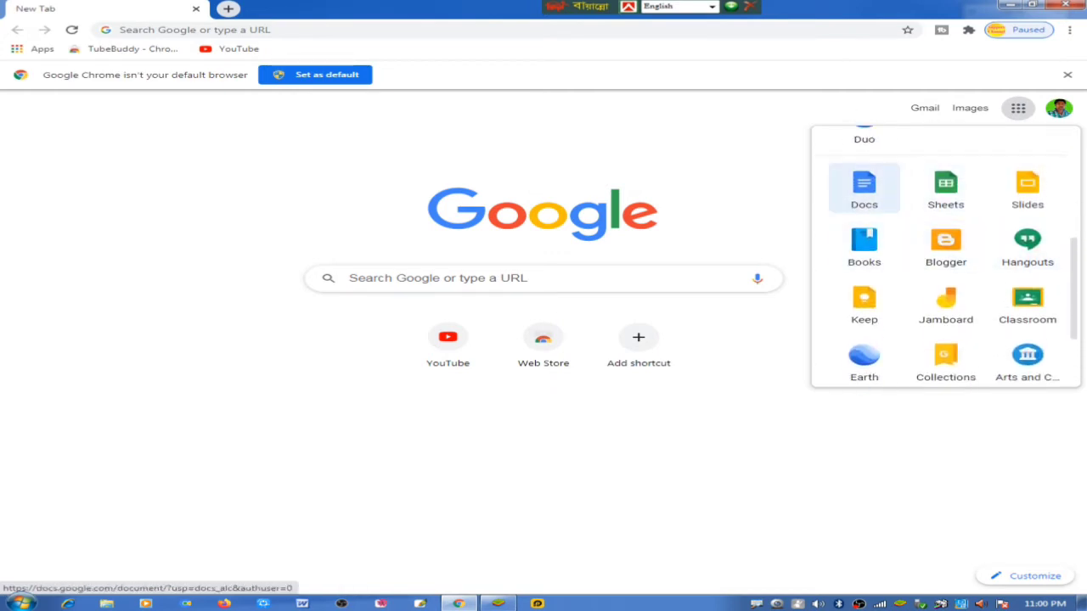
click(863, 188)
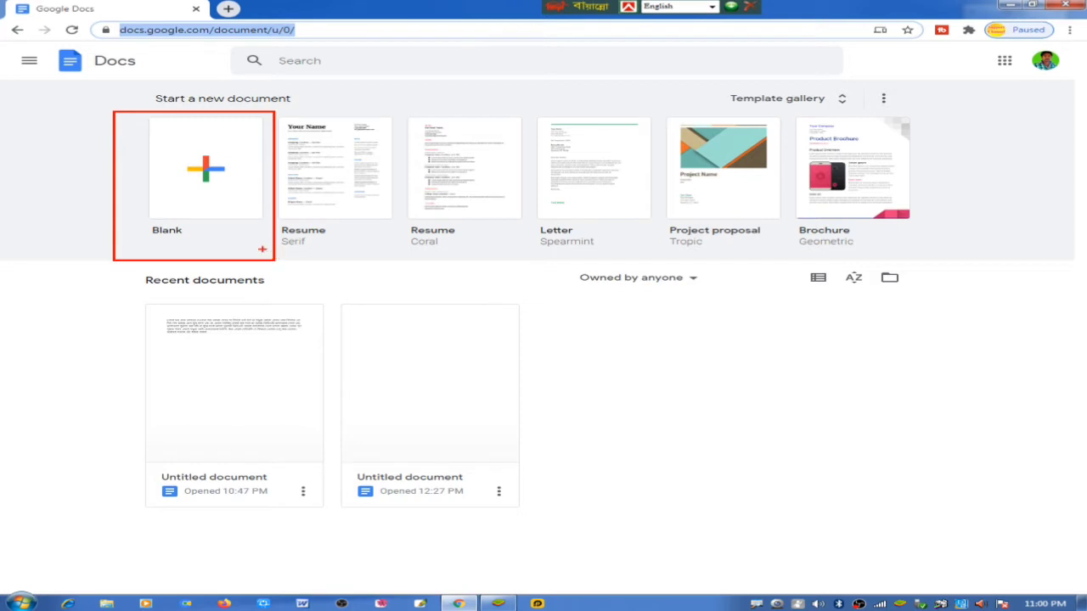
Step: Start a new blank Untitled document and bring up its Tools menu
click(146, 185)
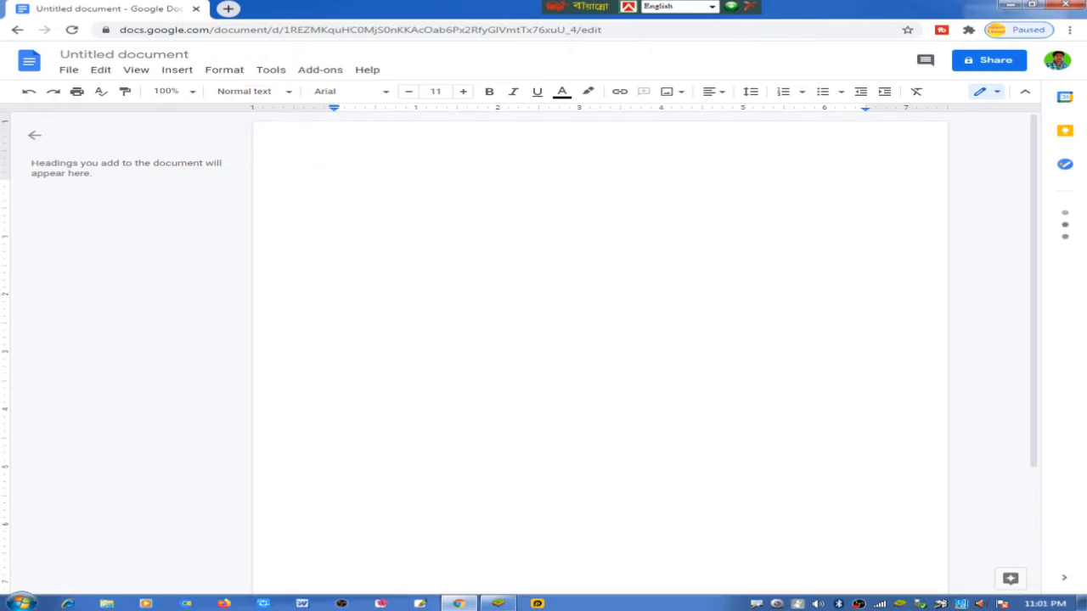
click(271, 70)
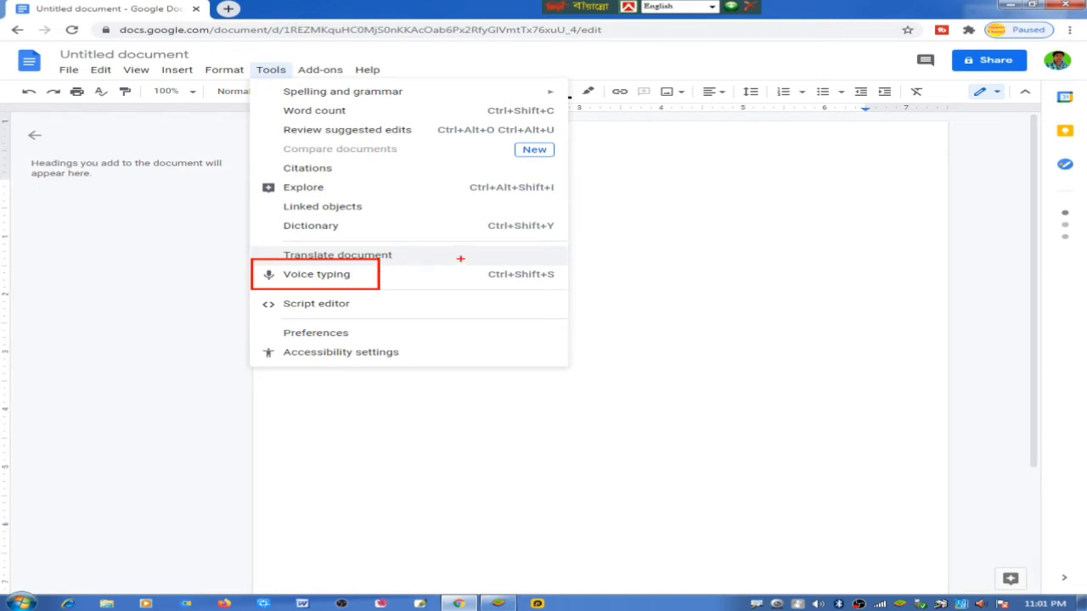
Step: Turn on Voice typing from the Tools menu, showing the English (US) microphone panel
drag(462, 258, 564, 292)
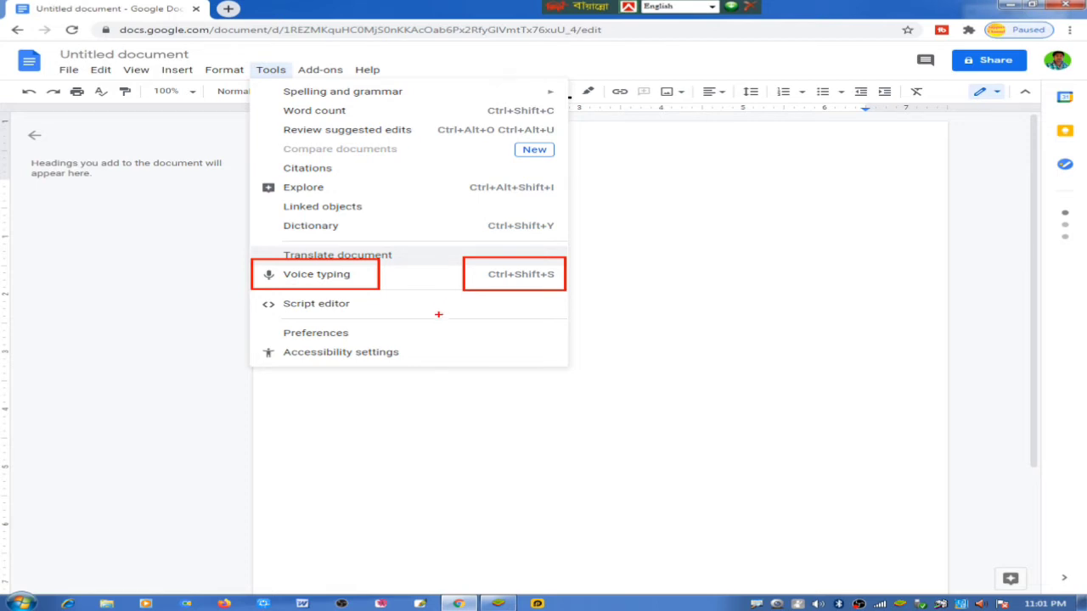
key(ctrl+z)
key(ctrl+z)
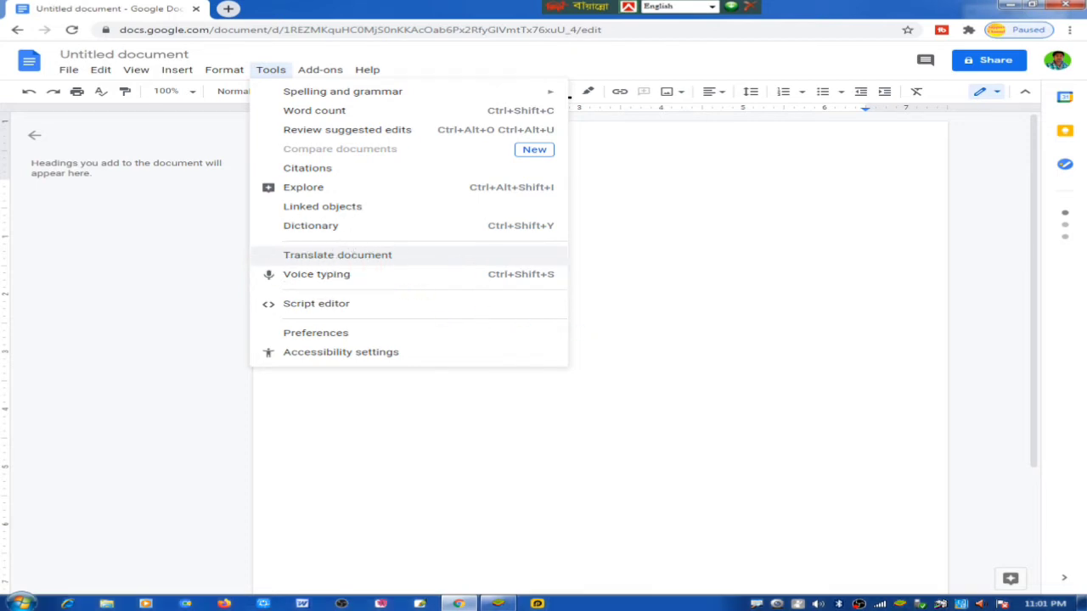
key(Escape)
click(271, 69)
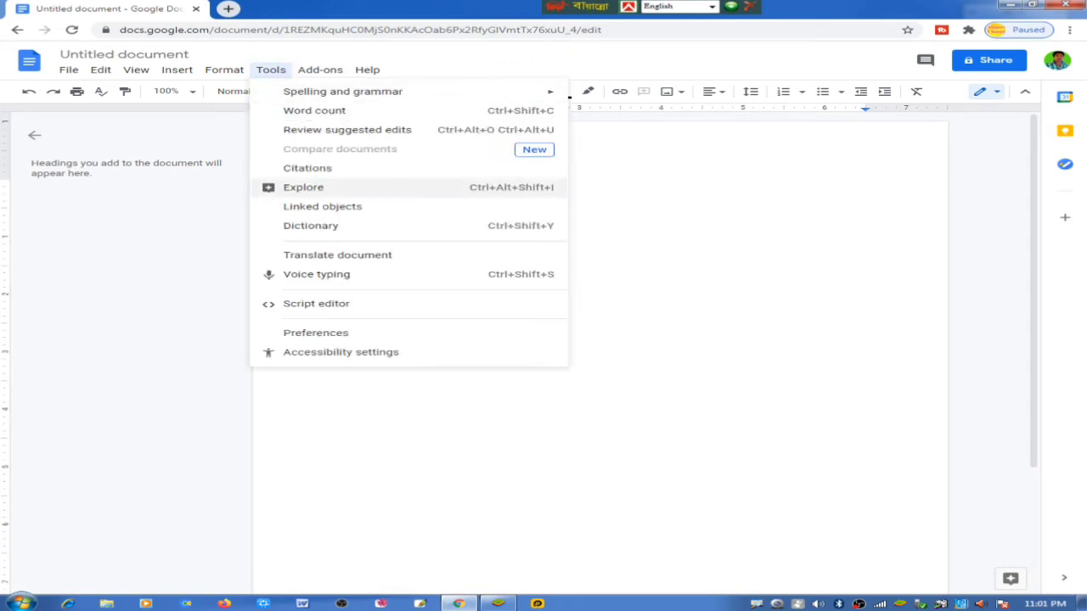
click(315, 275)
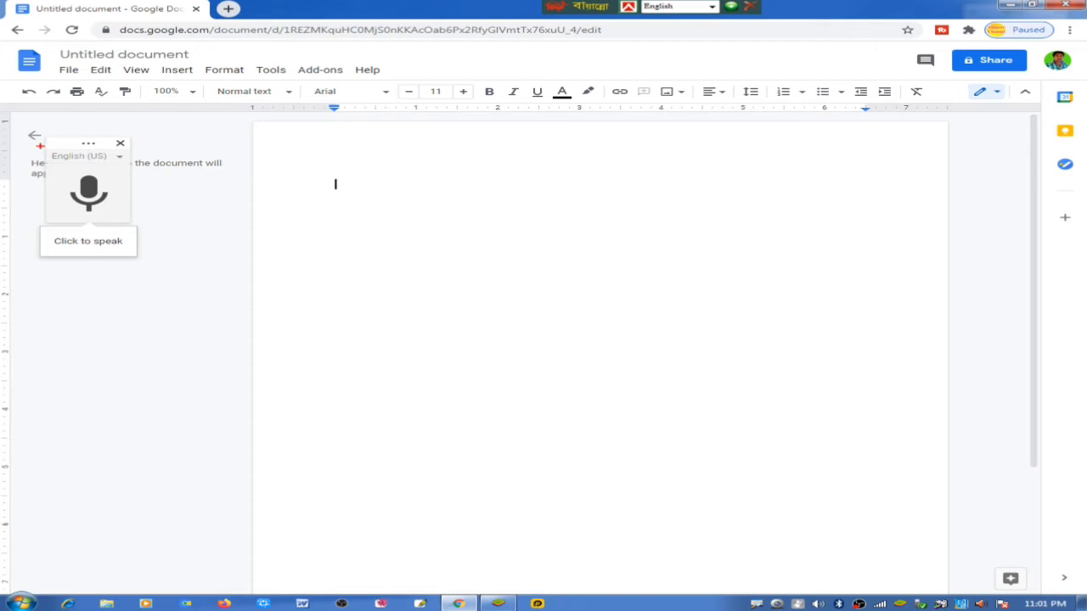
Step: Change the voice typing language from English (US) to বাংলা (বাংলাদেশ), Bengali (Bangladesh)
drag(41, 144, 132, 165)
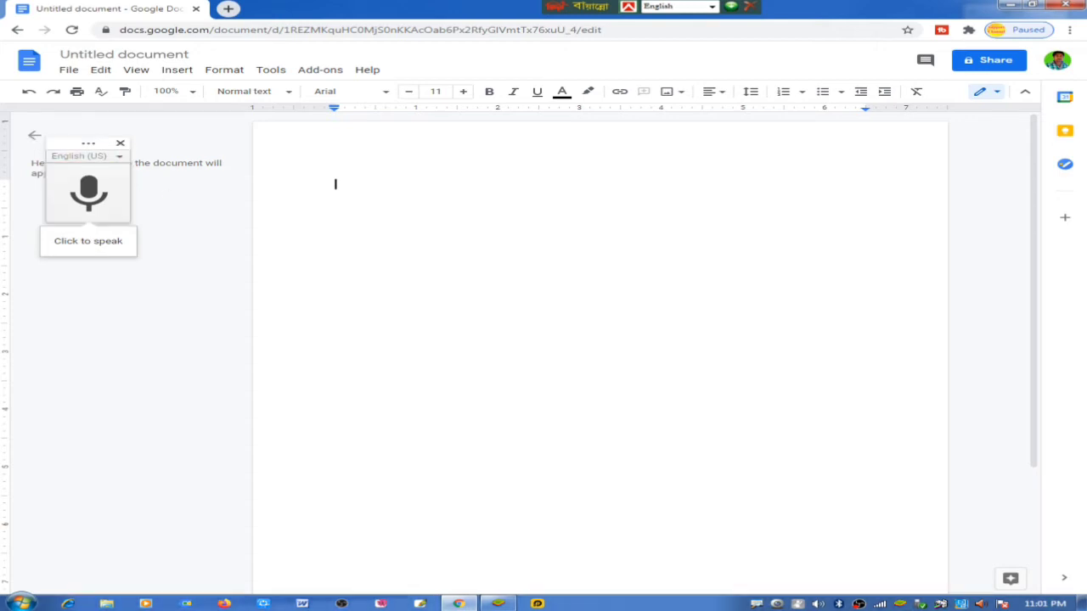
click(85, 156)
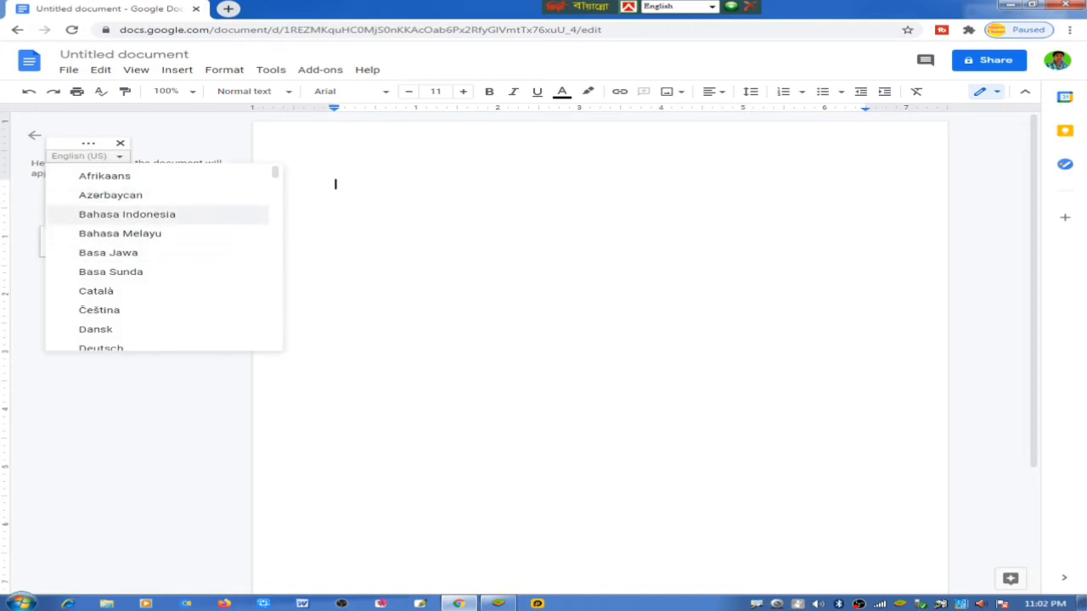
scroll(161, 254, down, 2)
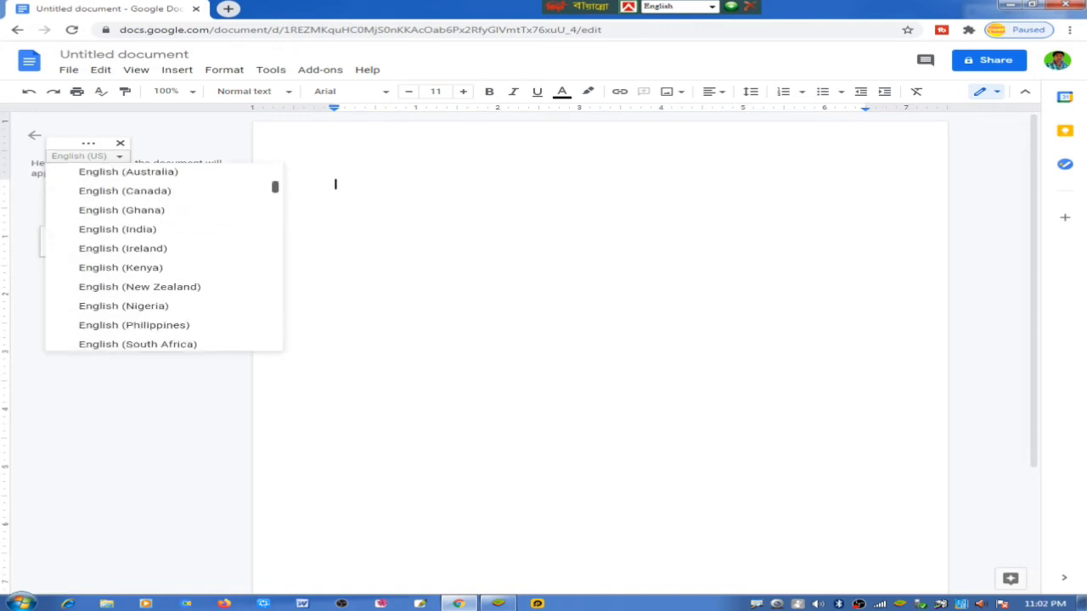
scroll(161, 255, down, 2)
scroll(161, 255, down, 1)
scroll(161, 255, down, 1)
scroll(161, 255, down, 2)
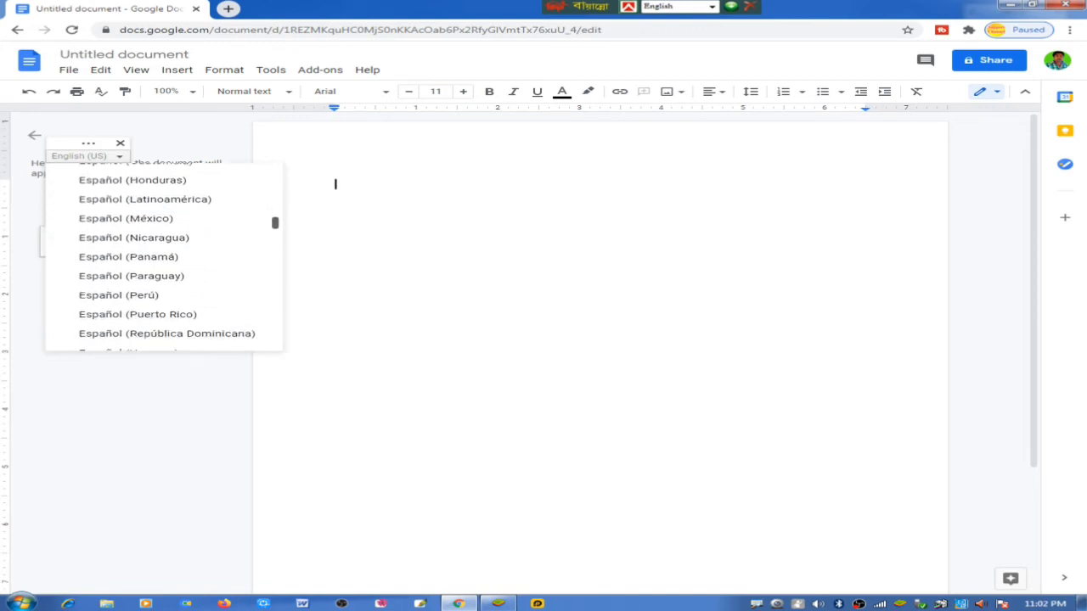
scroll(162, 255, down, 2)
scroll(162, 255, down, 2)
scroll(161, 254, down, 2)
scroll(161, 255, down, 2)
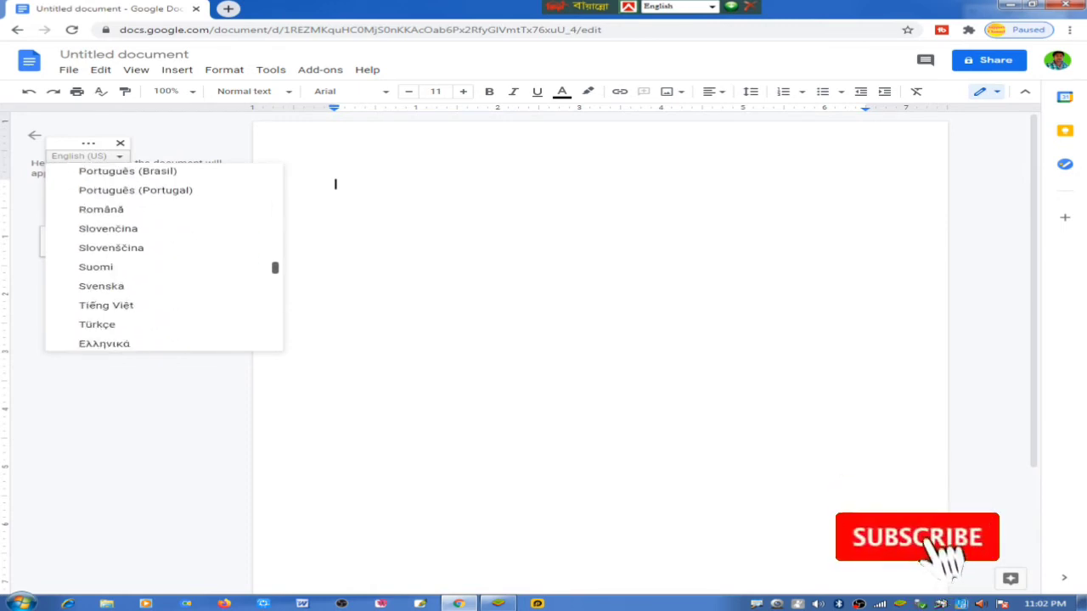
scroll(162, 255, down, 2)
scroll(162, 255, down, 2)
scroll(162, 254, down, 2)
scroll(161, 255, down, 2)
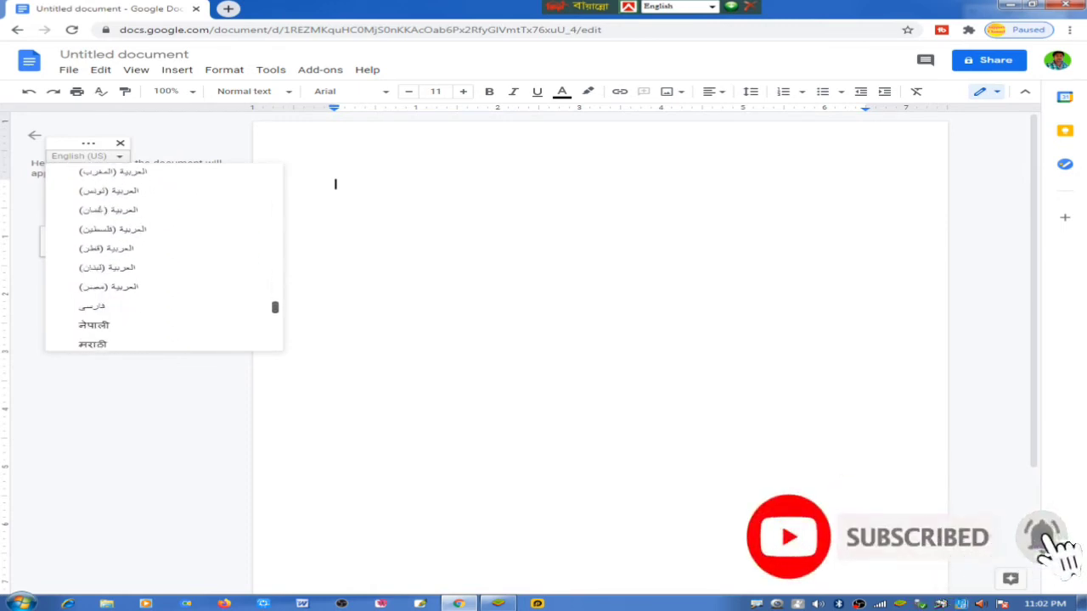
scroll(161, 254, down, 3)
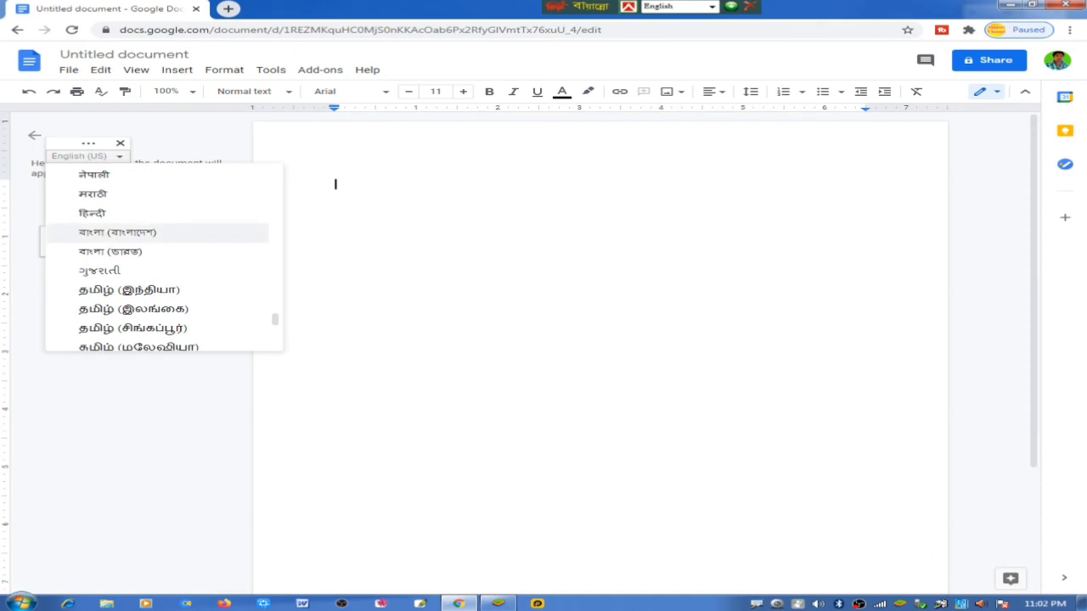
drag(67, 220, 169, 245)
click(117, 232)
click(85, 156)
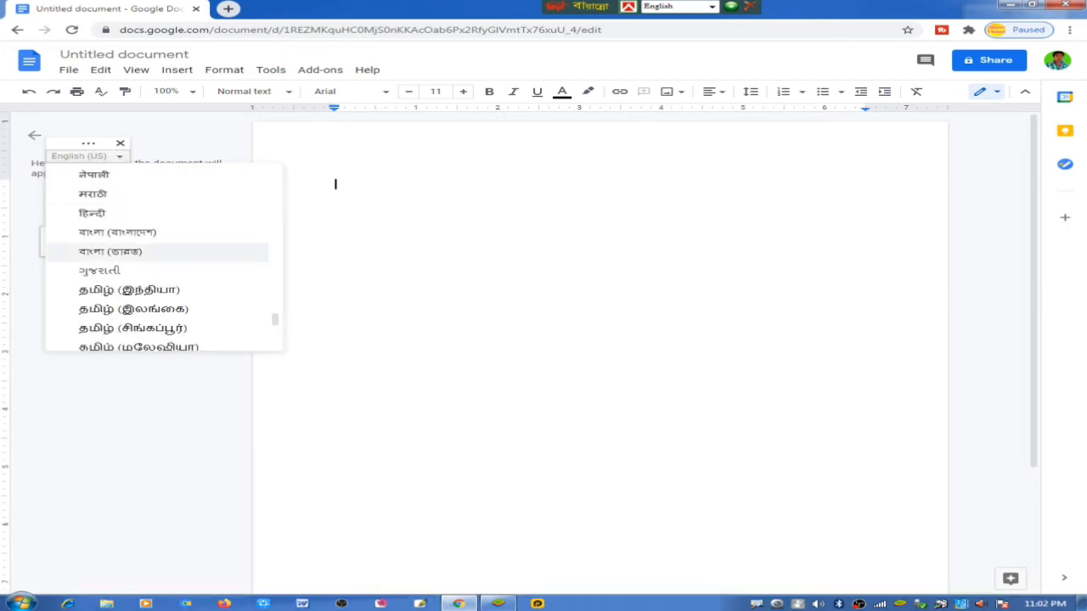
click(117, 231)
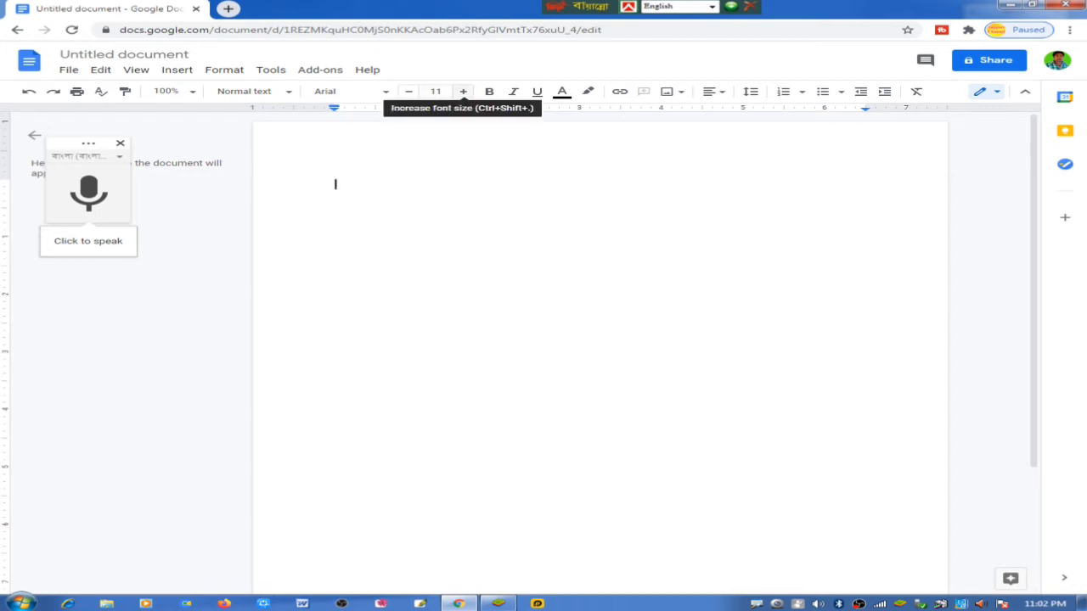
Step: Raise the font size to 18 and start Bangla dictation with the microphone
click(462, 90)
click(463, 91)
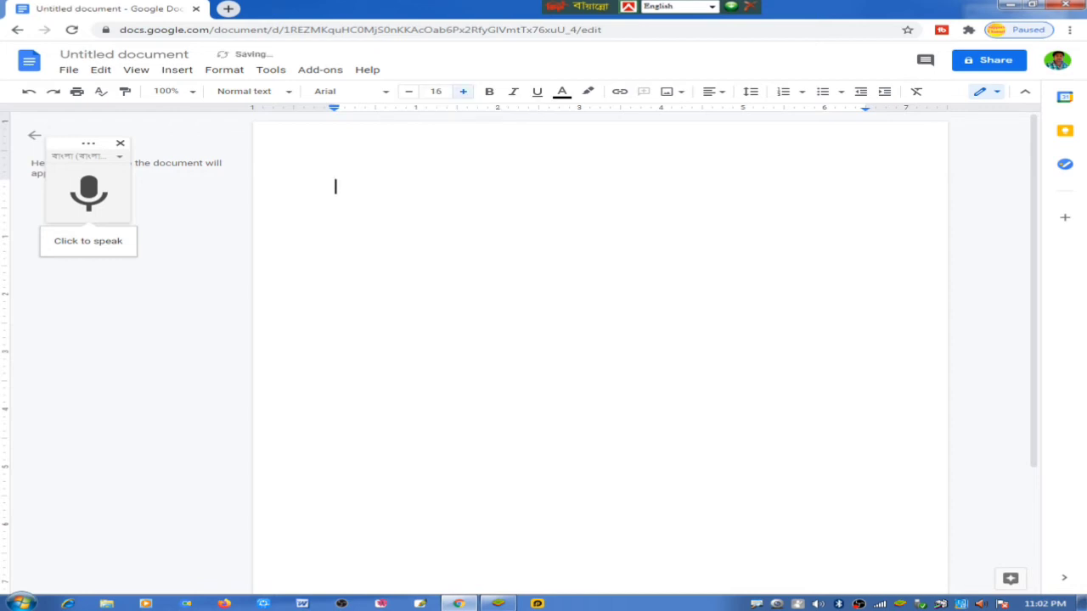
click(462, 91)
click(462, 90)
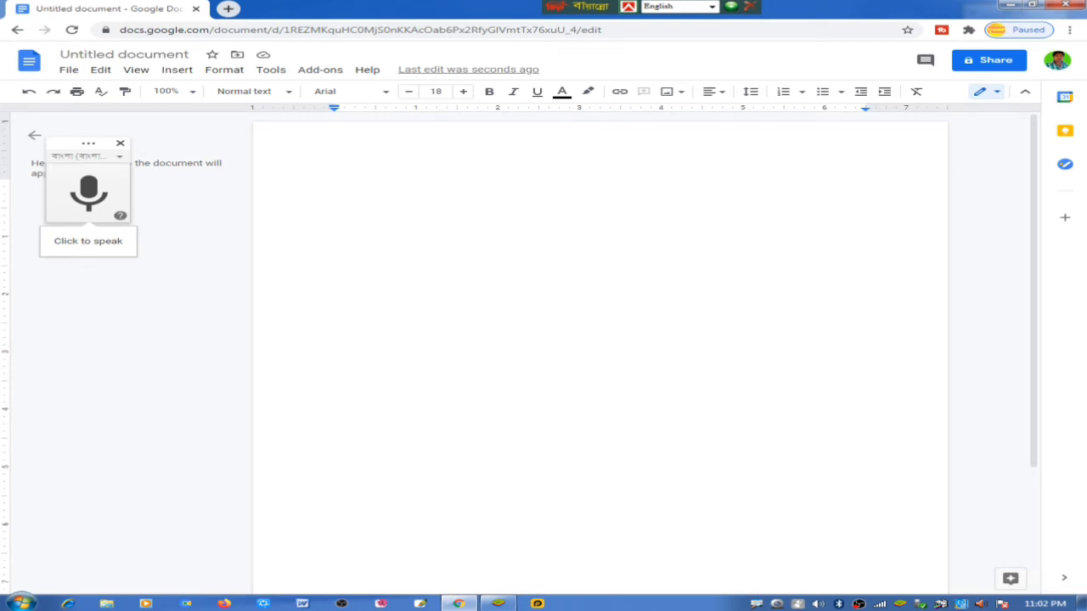
click(88, 193)
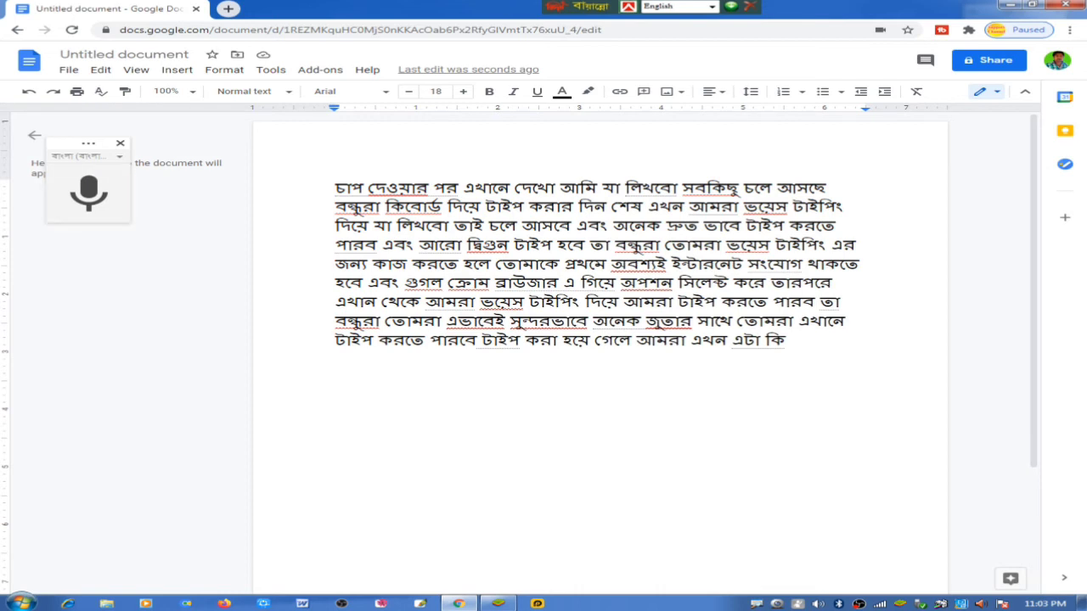
Step: After clicking into the dictated text, display the File > Download format submenu
mouse_move(790, 339)
mouse_down()
mouse_move(367, 225)
mouse_move(335, 185)
mouse_up()
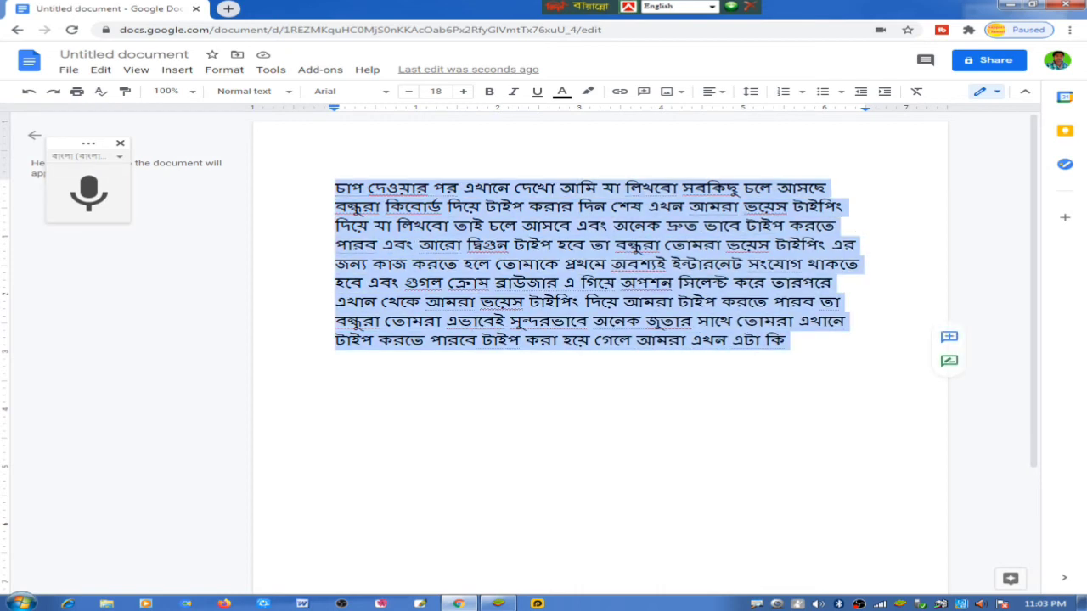
click(789, 340)
click(590, 340)
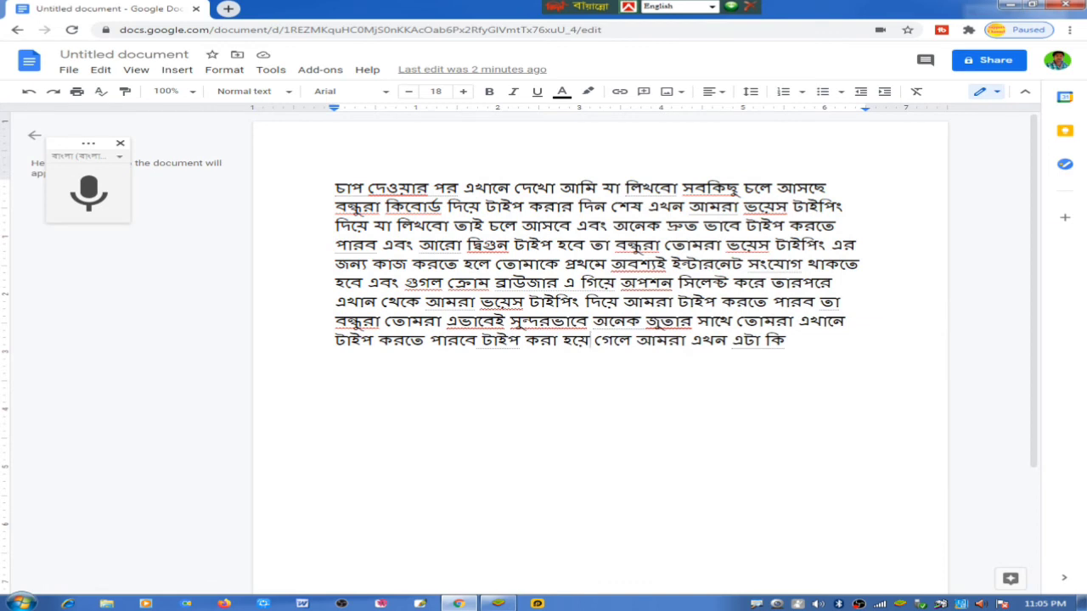
key(ctrl+a)
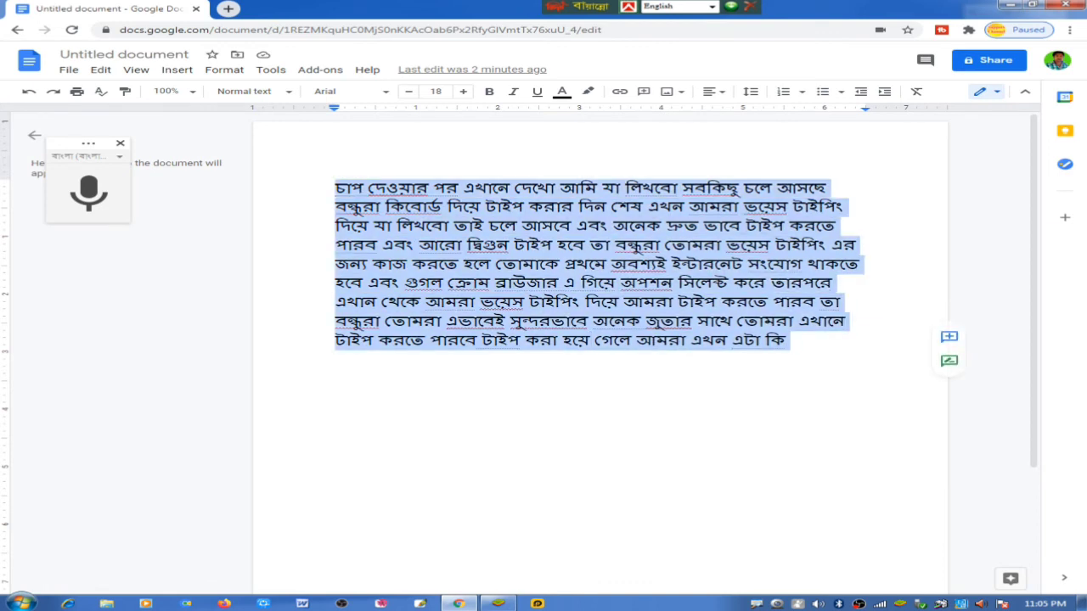
click(459, 340)
key(ctrl+a)
click(335, 264)
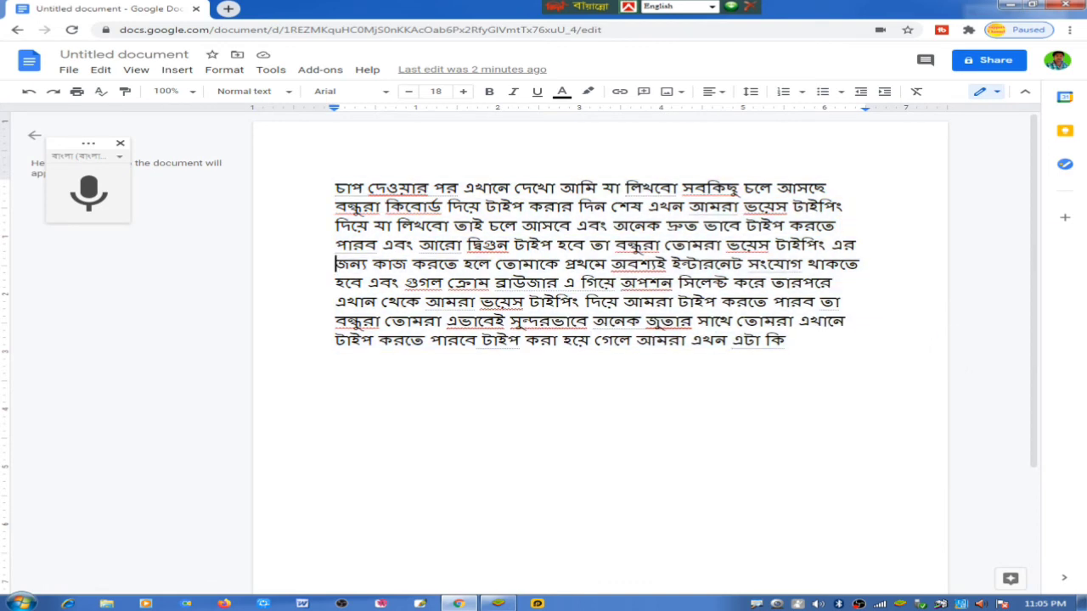
drag(790, 339, 335, 186)
click(335, 187)
click(69, 70)
mouse_move(127, 208)
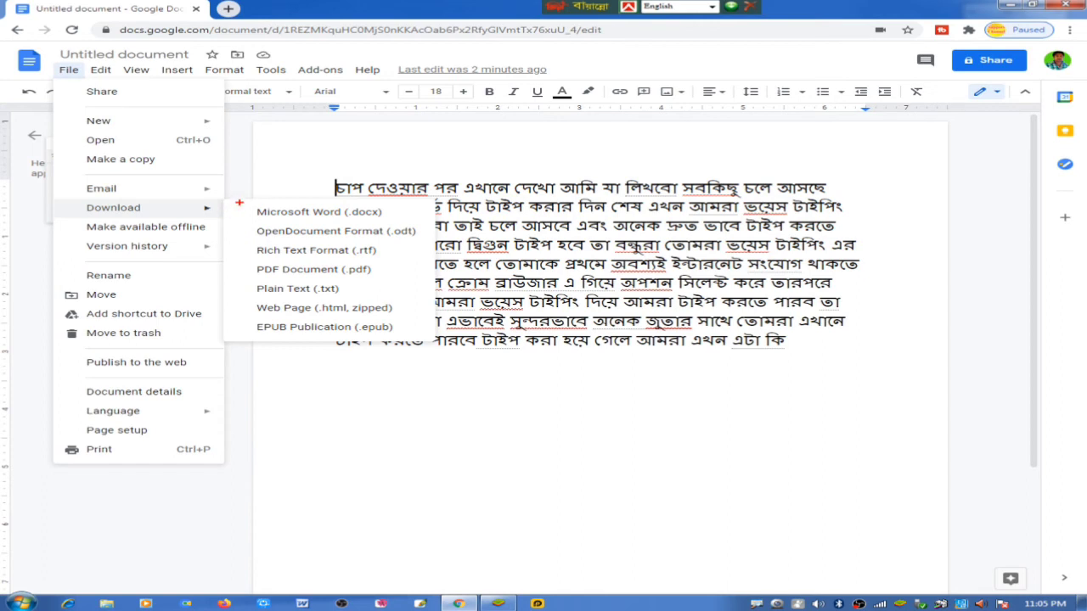
Step: Mark each download format: .docx, .odt, .rtf, .pdf, .txt, zipped .html and .epub
drag(239, 202, 414, 224)
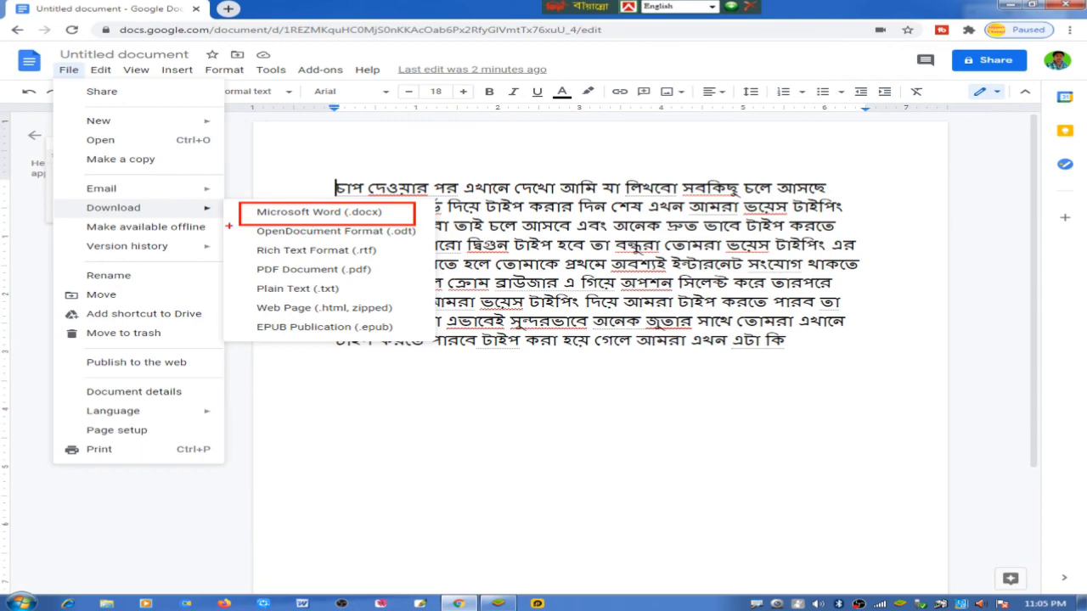
drag(235, 219, 429, 246)
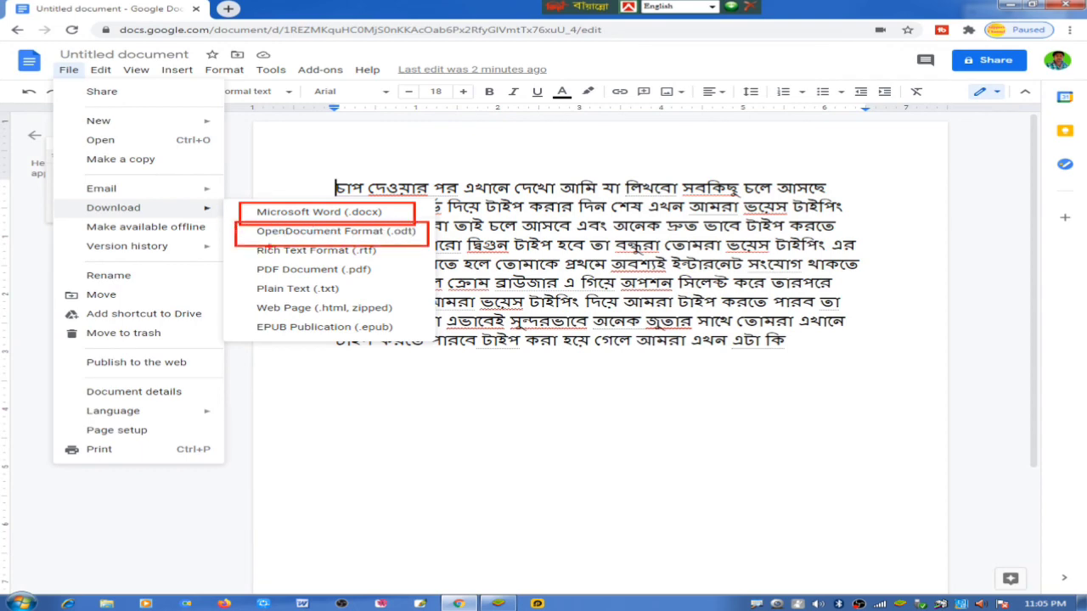
drag(243, 241, 399, 260)
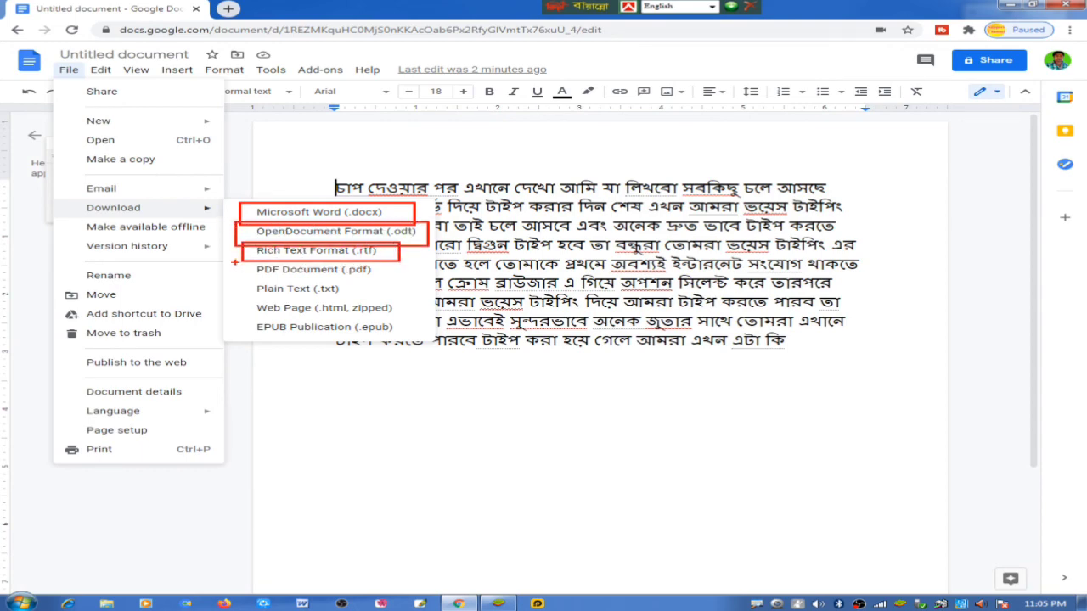
drag(234, 260, 392, 282)
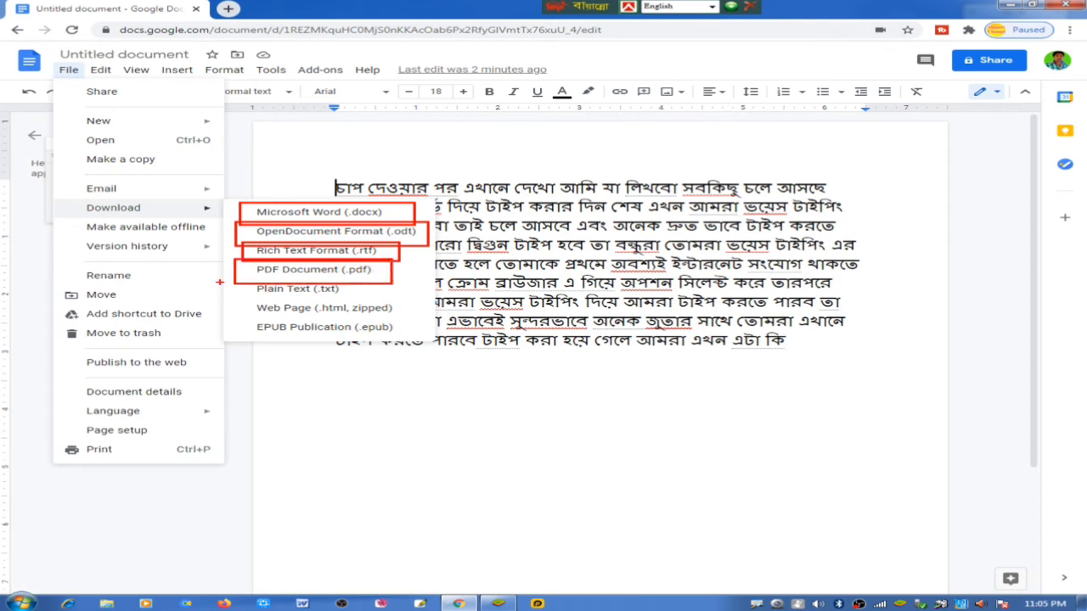
drag(231, 278, 358, 300)
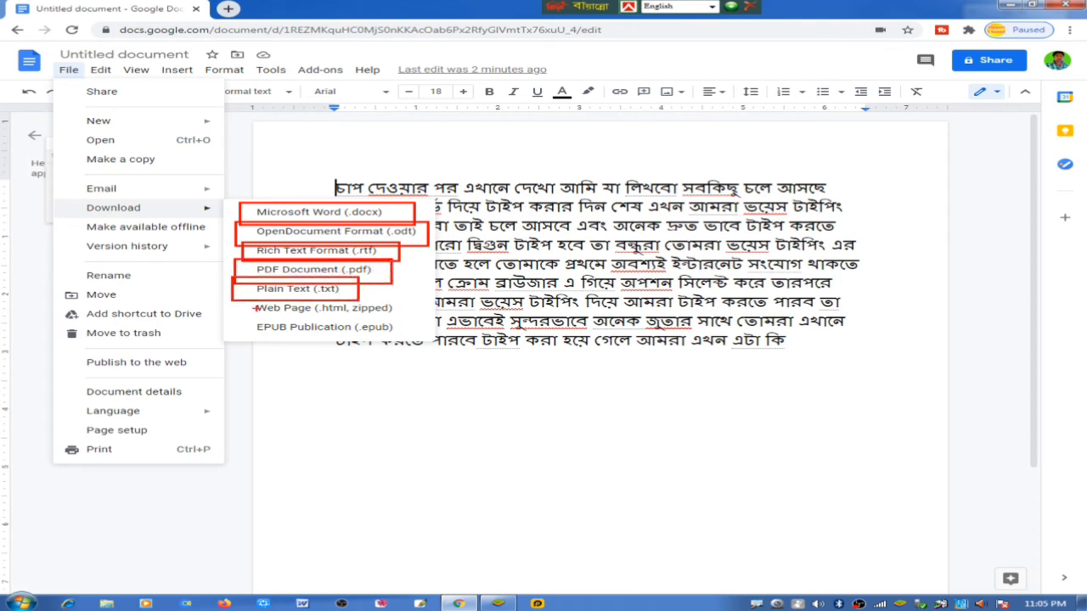
drag(240, 298, 395, 317)
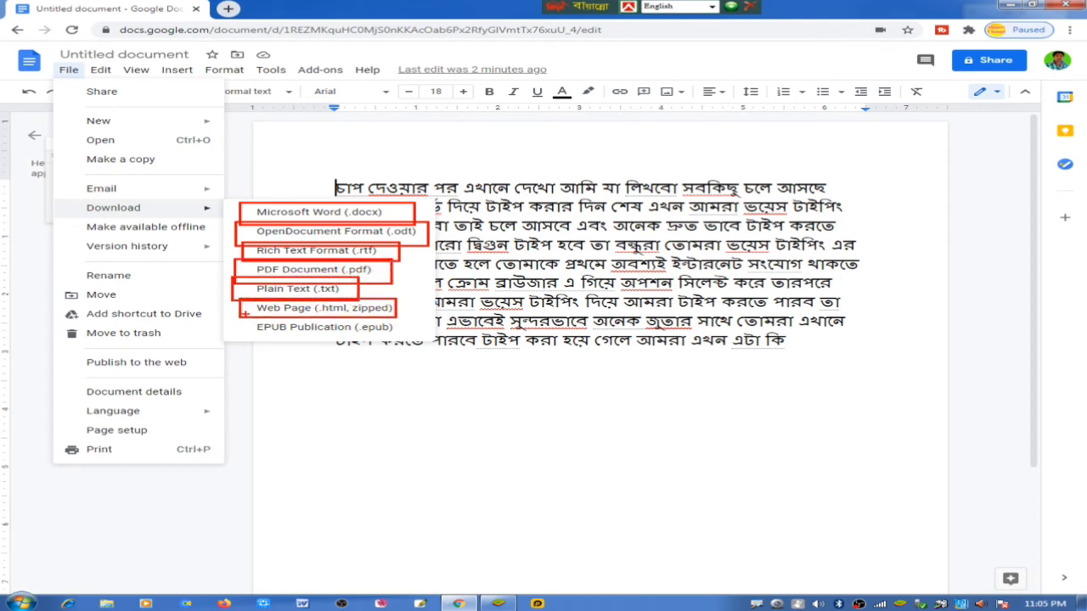
drag(244, 314, 396, 336)
key(ctrl+z)
key(ctrl+z)
key(ctrl+z)
key(ctrl+z)
key(ctrl+z)
key(ctrl+z)
key(ctrl+z)
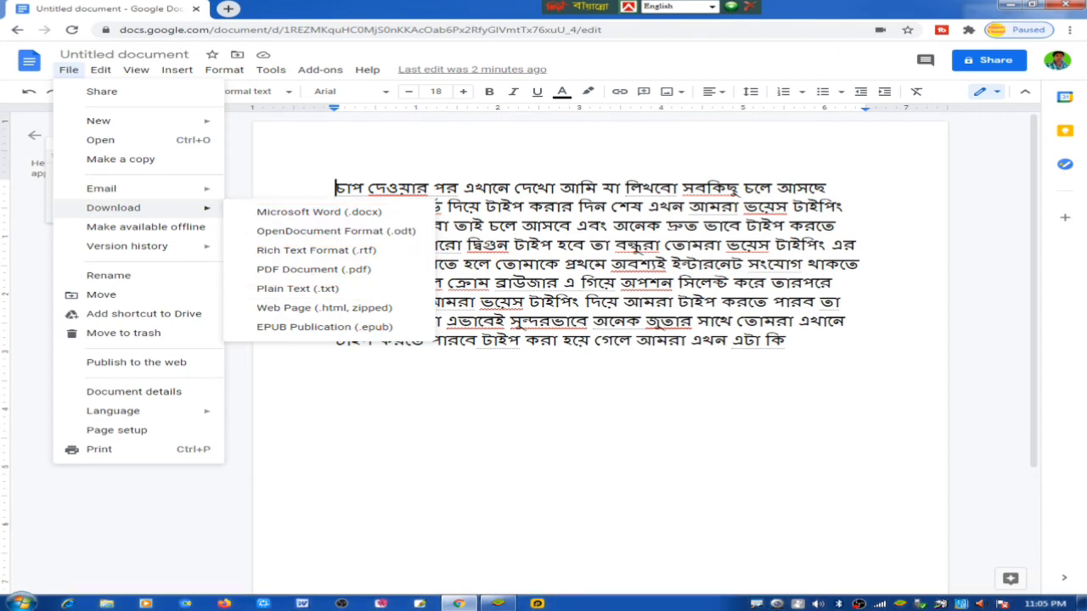
Step: Close the download format list and return to the Bangla paragraph
key(Escape)
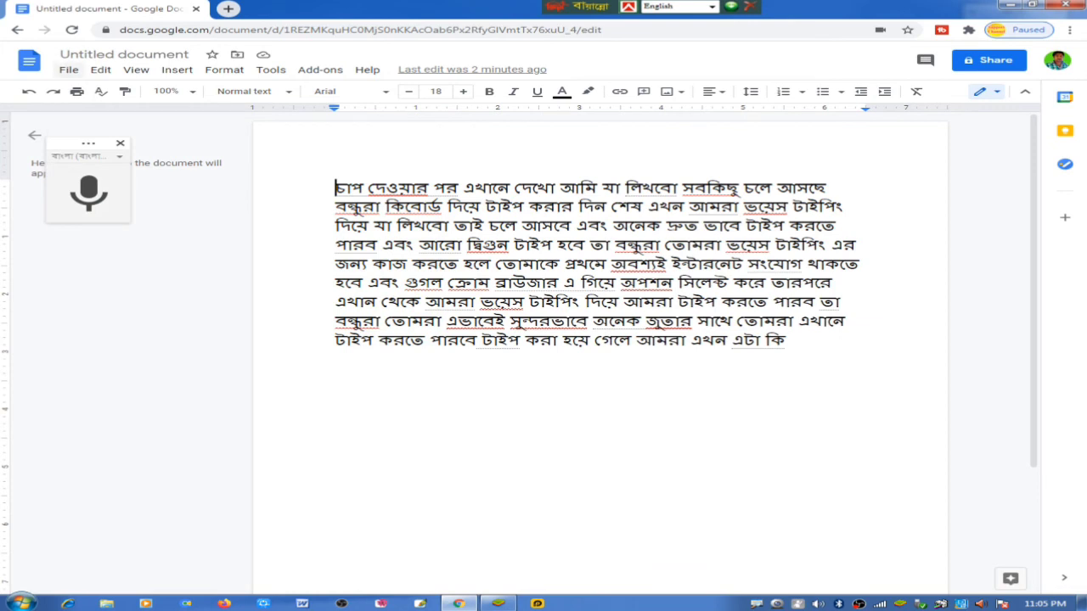
click(68, 69)
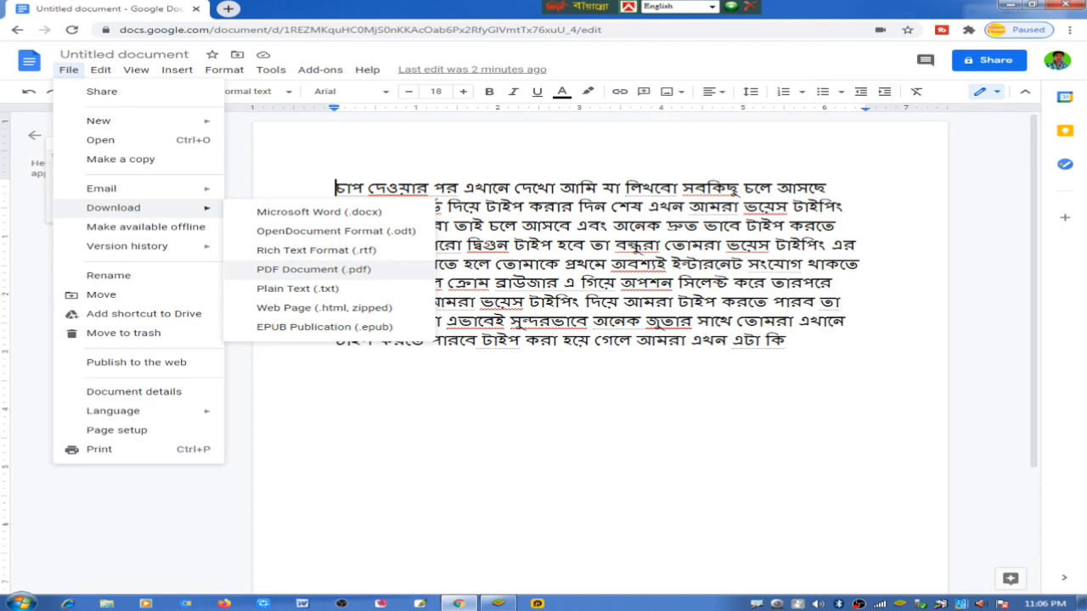
click(736, 339)
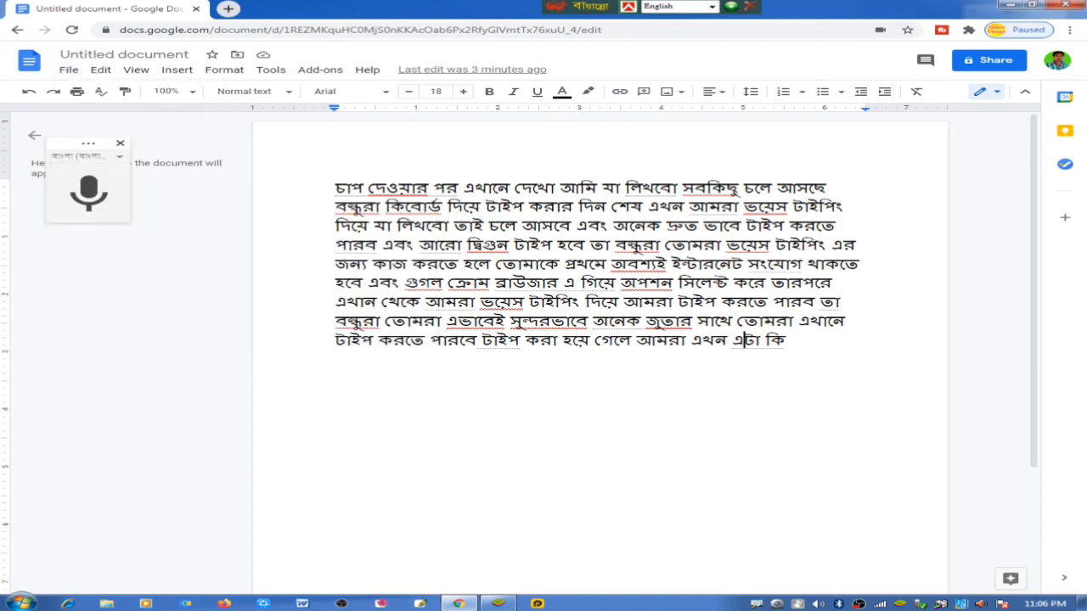
Step: Copy the whole Bangla paragraph and switch to blank Word Document1
drag(789, 339, 335, 186)
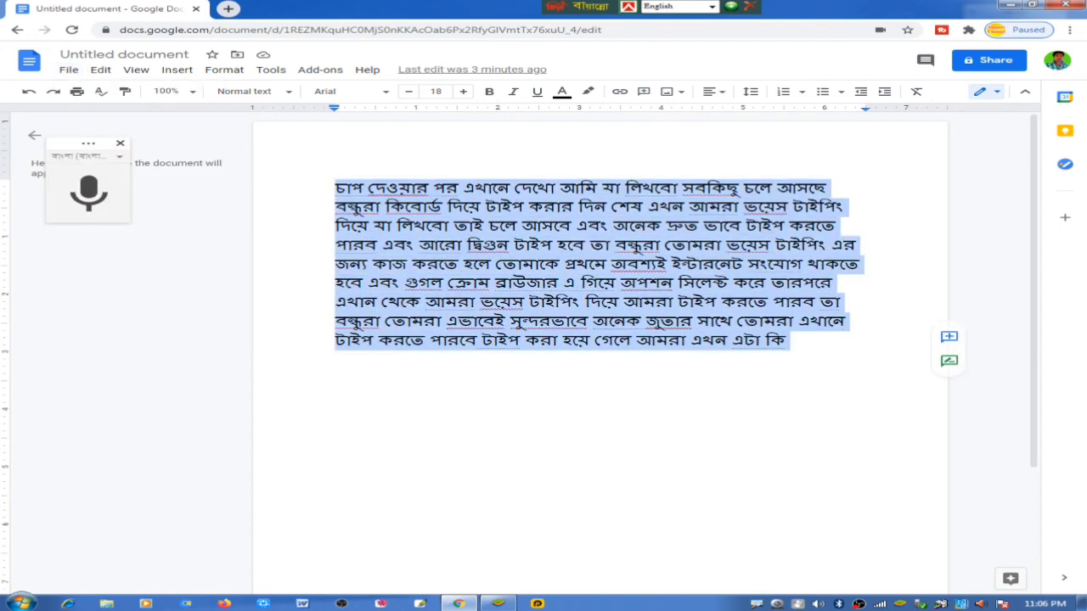
right_click(475, 325)
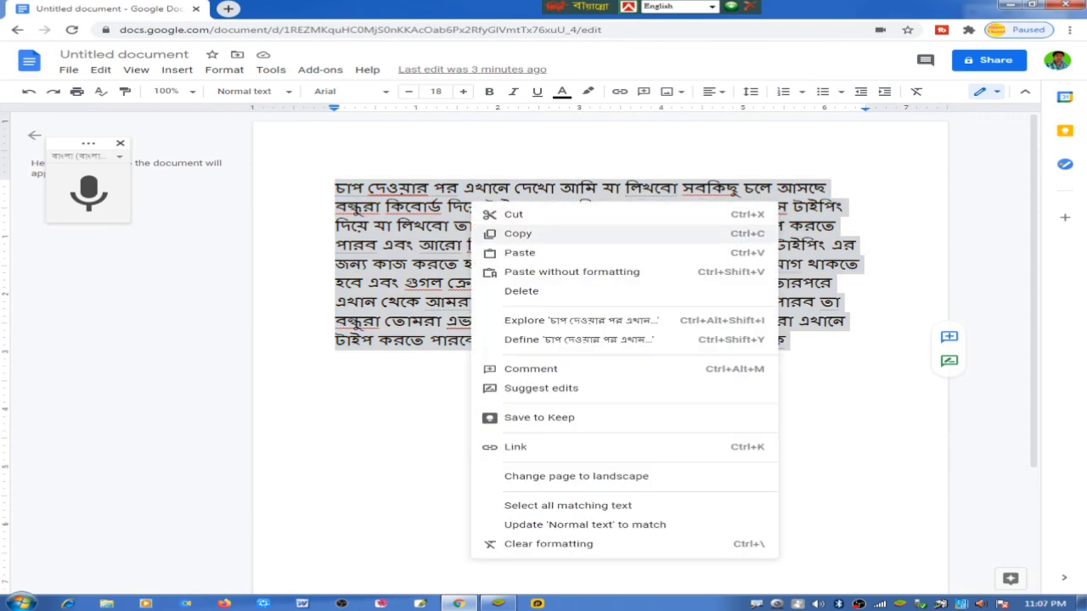
click(518, 234)
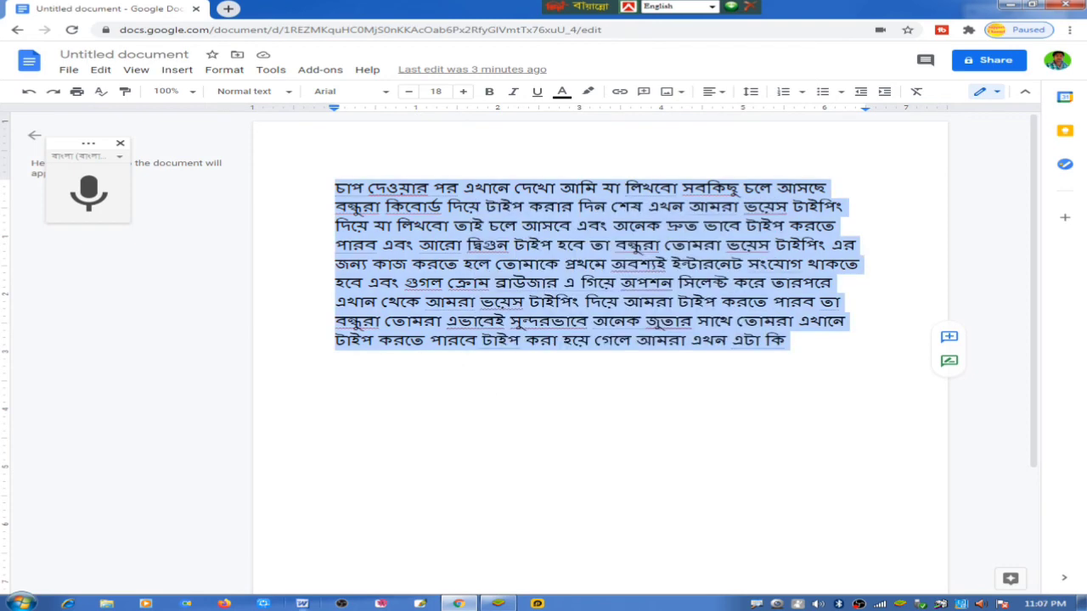
key(alt+Tab)
Step: Paste the Bangla text into Word and make it bold and underlined
right_click(316, 182)
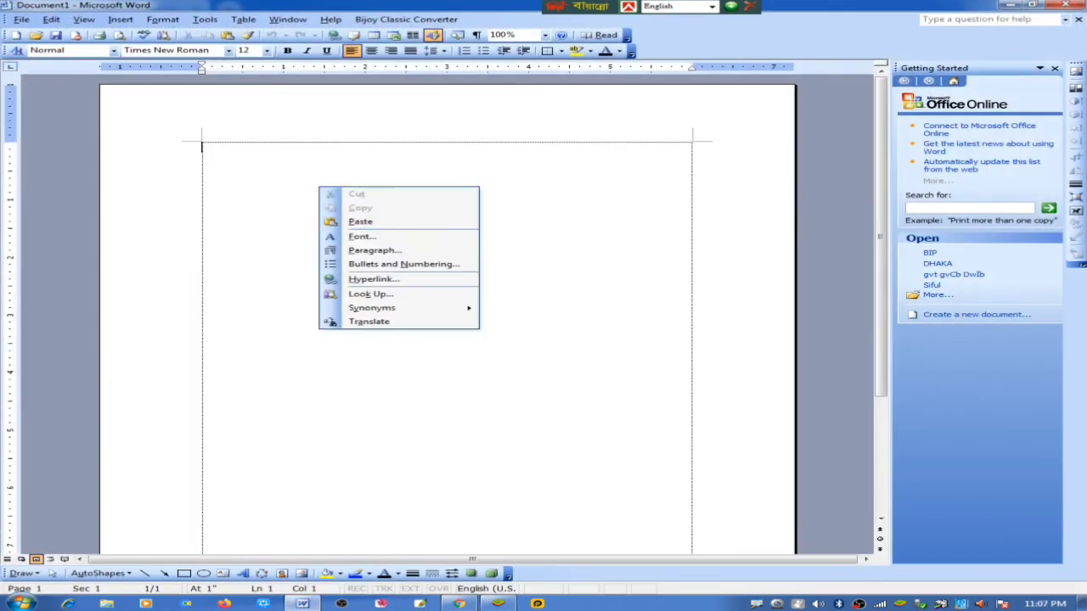
click(356, 231)
key(ctrl+a)
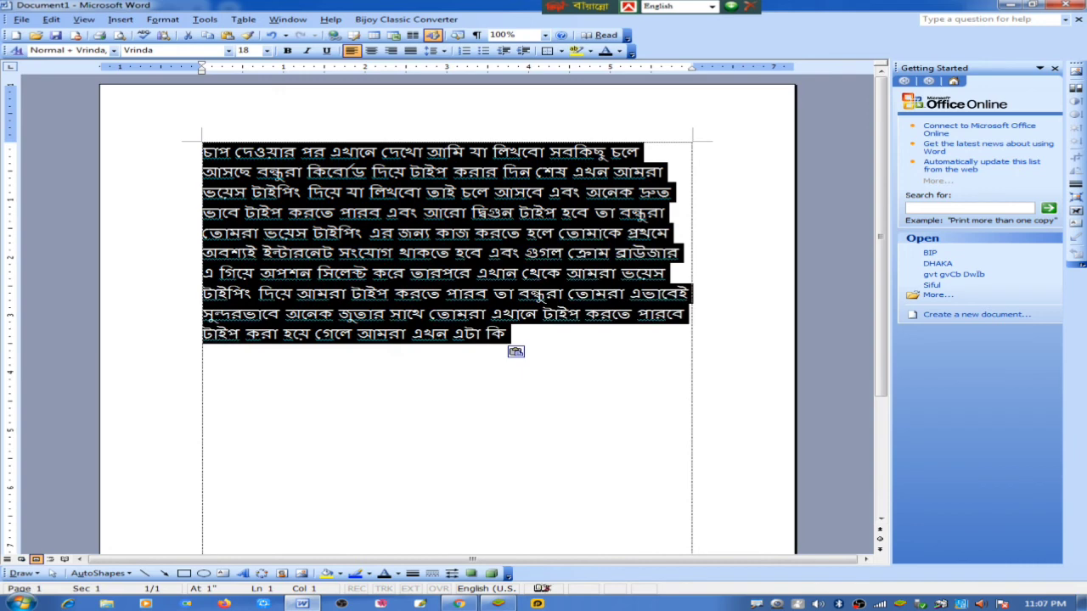
key(ctrl+b)
key(ctrl+i)
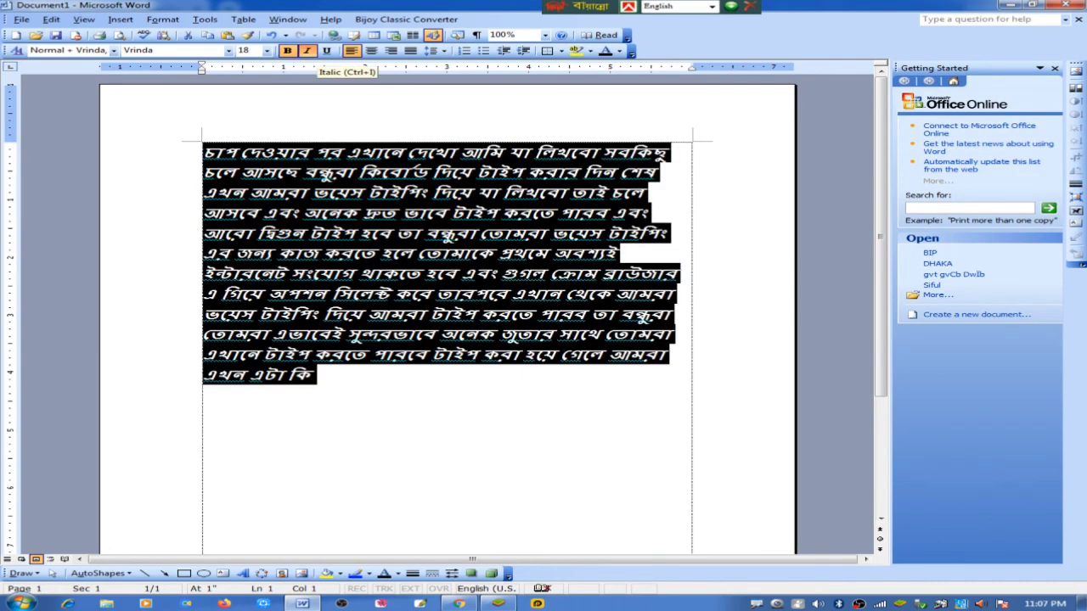
click(326, 50)
click(307, 50)
click(288, 51)
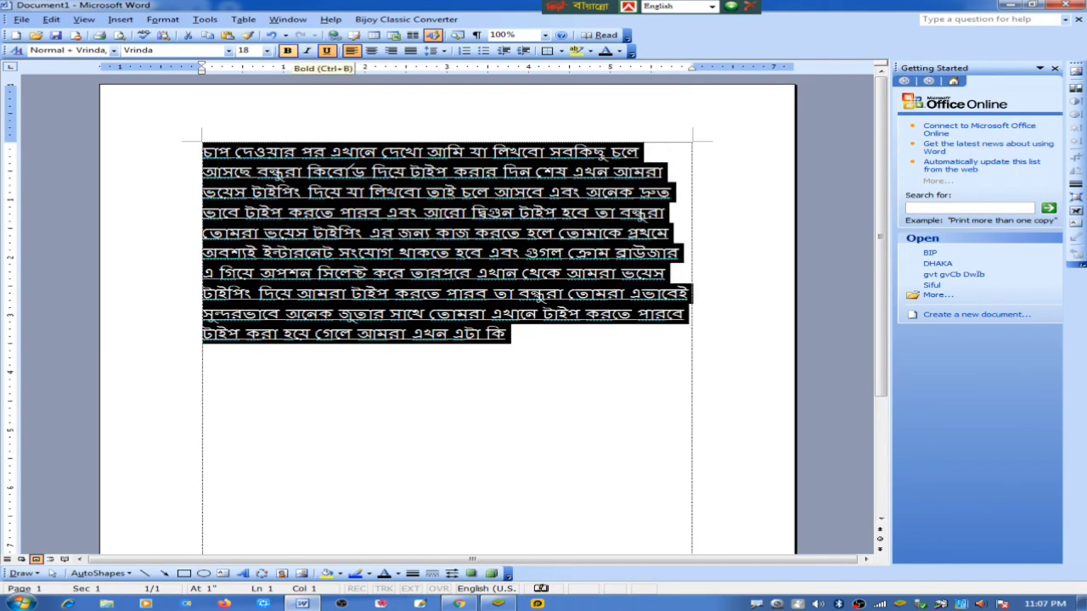
click(289, 50)
Step: Set the pasted Bangla text to 16 pt font size
click(267, 50)
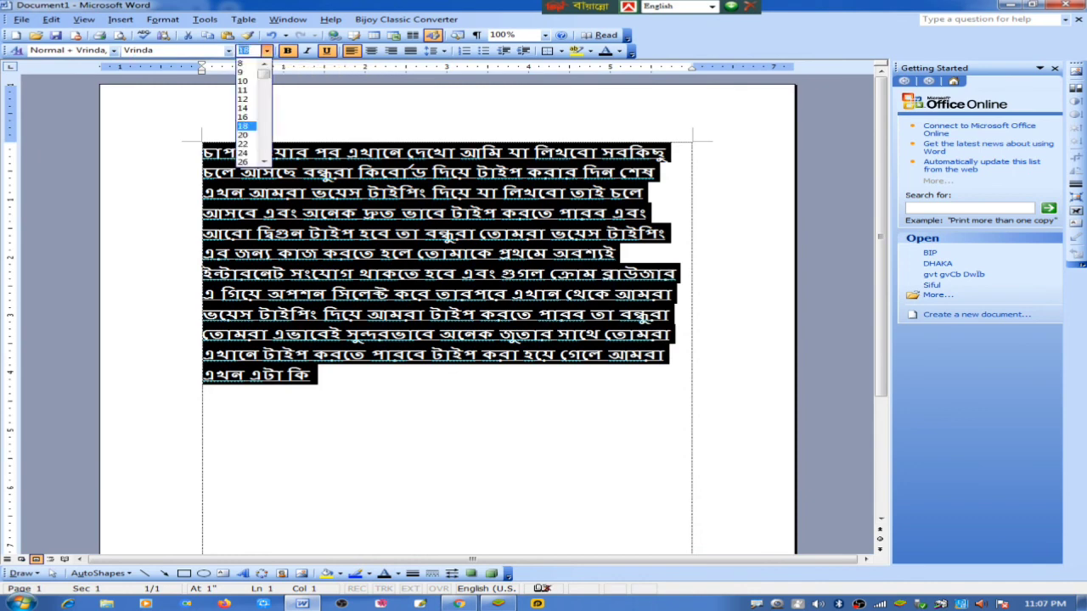
click(246, 115)
click(372, 223)
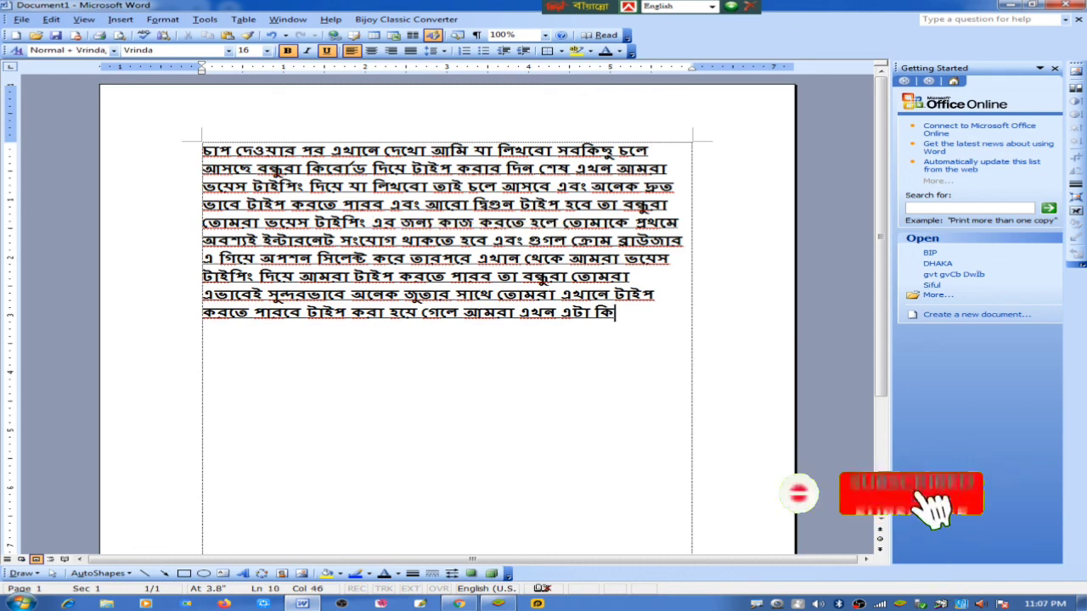
key(ctrl+a)
click(518, 312)
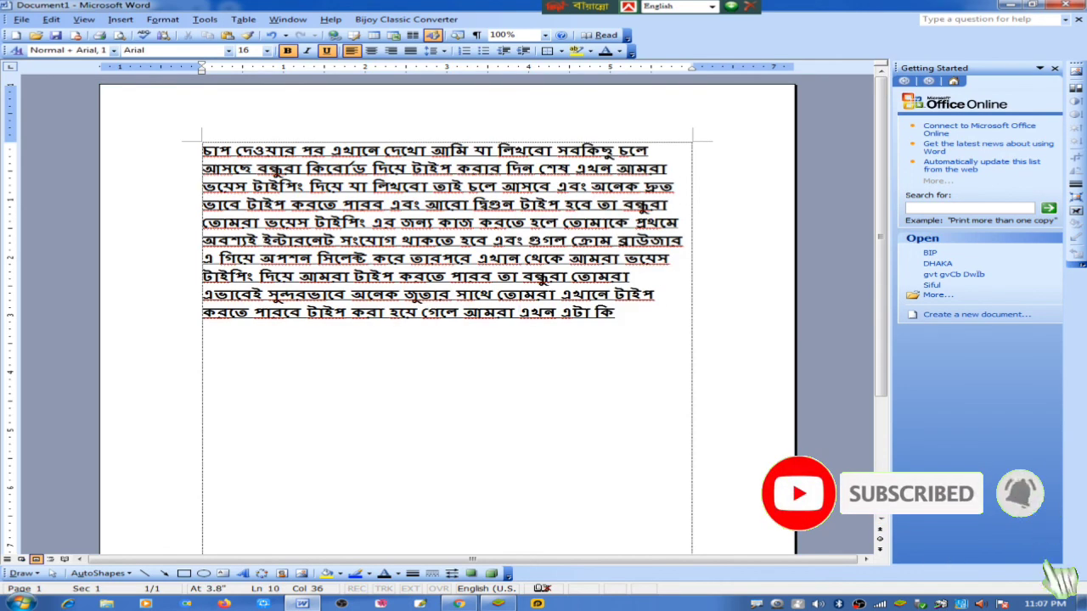